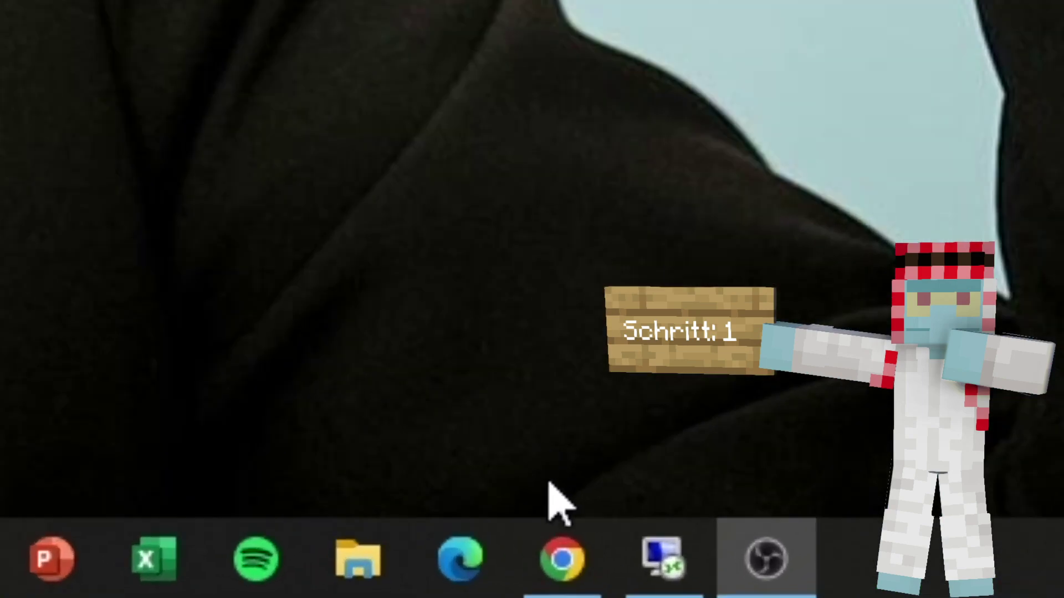
Start creating a new hostname in the No-IP account and enter Funky_HD as its name
left_click(675, 590)
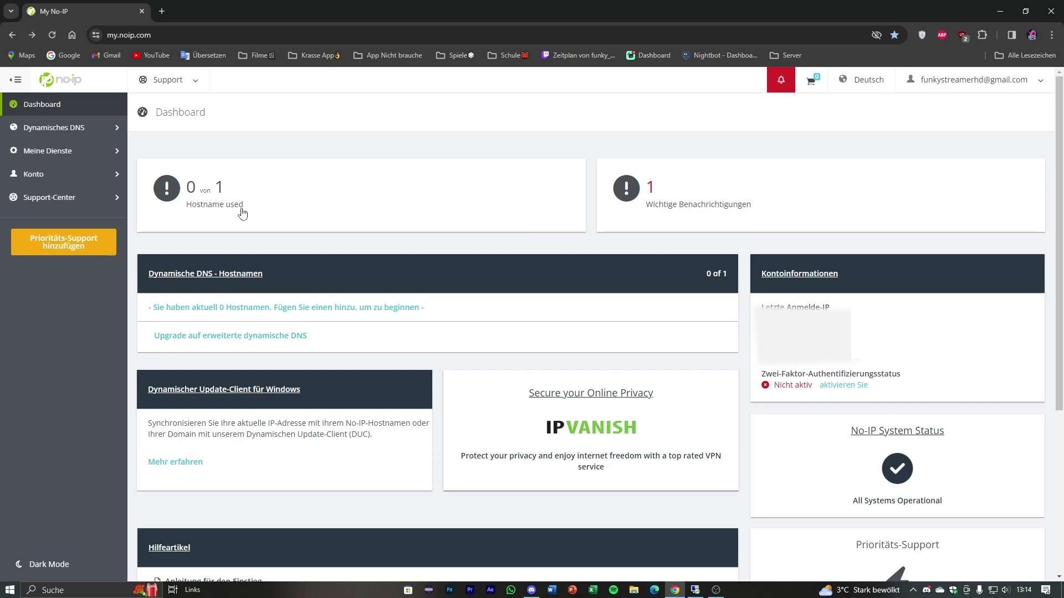
left_click(245, 188)
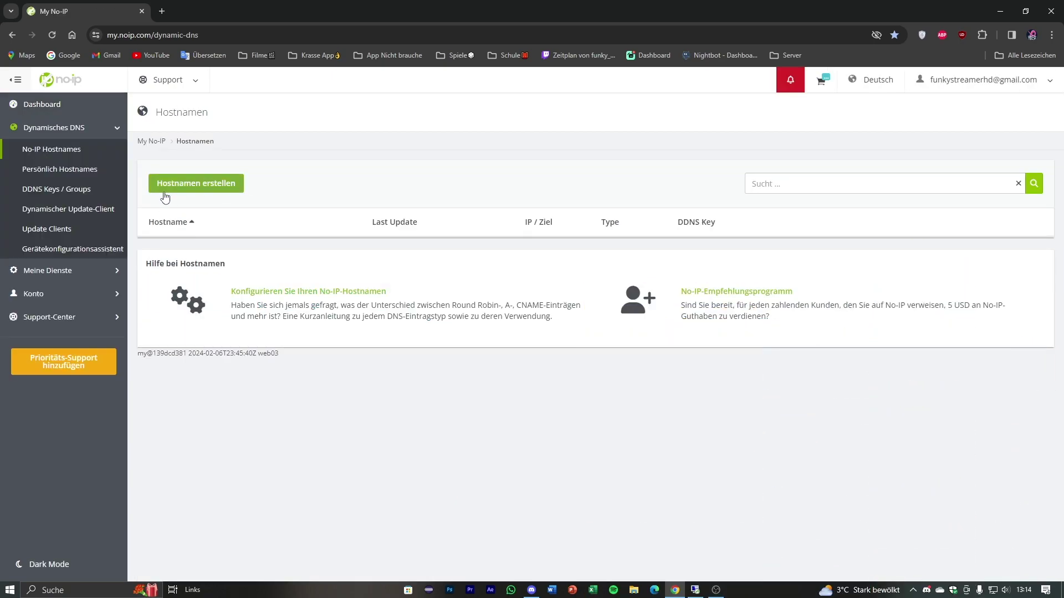
left_click(224, 184)
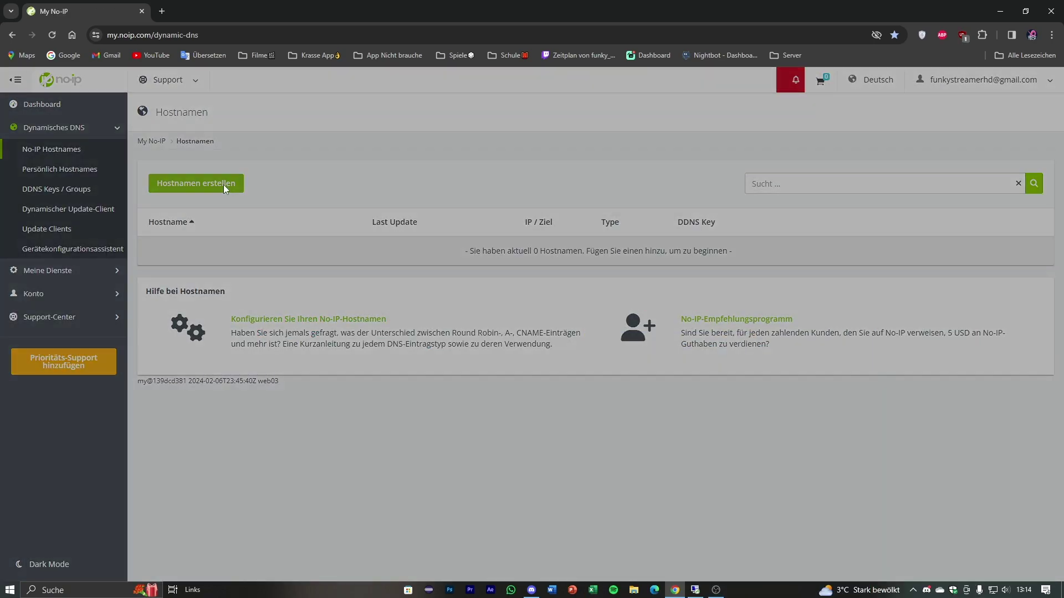
left_click(311, 186)
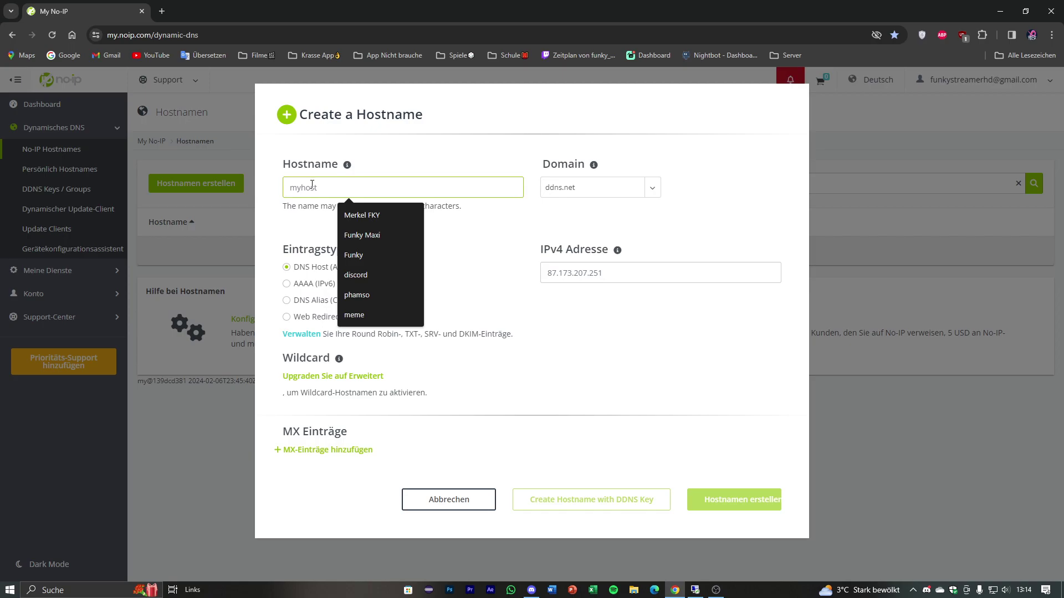
type("Funky_HD")
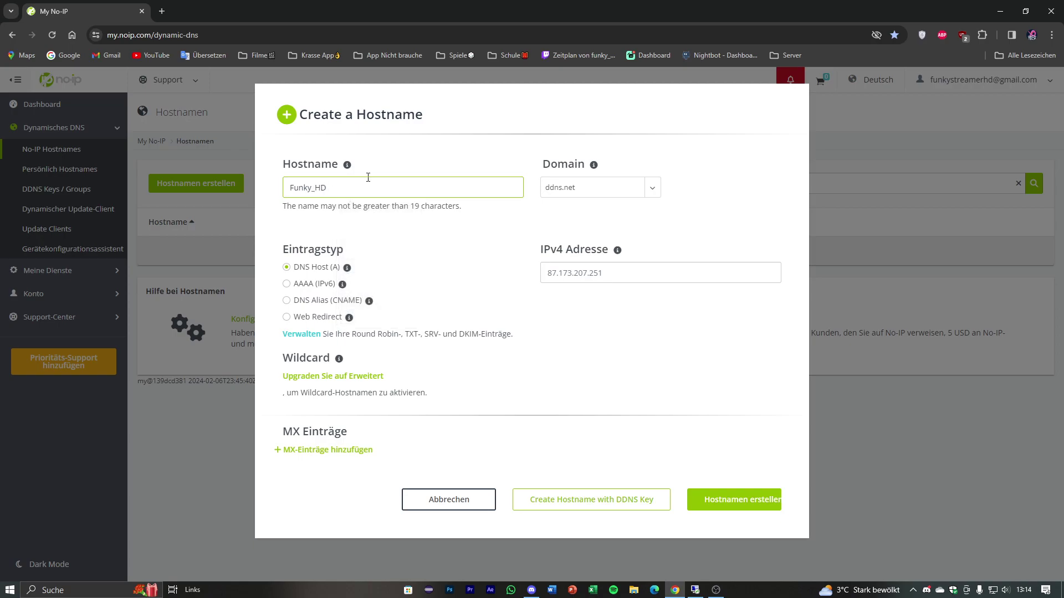
Choose servebeer.com from the free domains for the new hostname
left_click(655, 189)
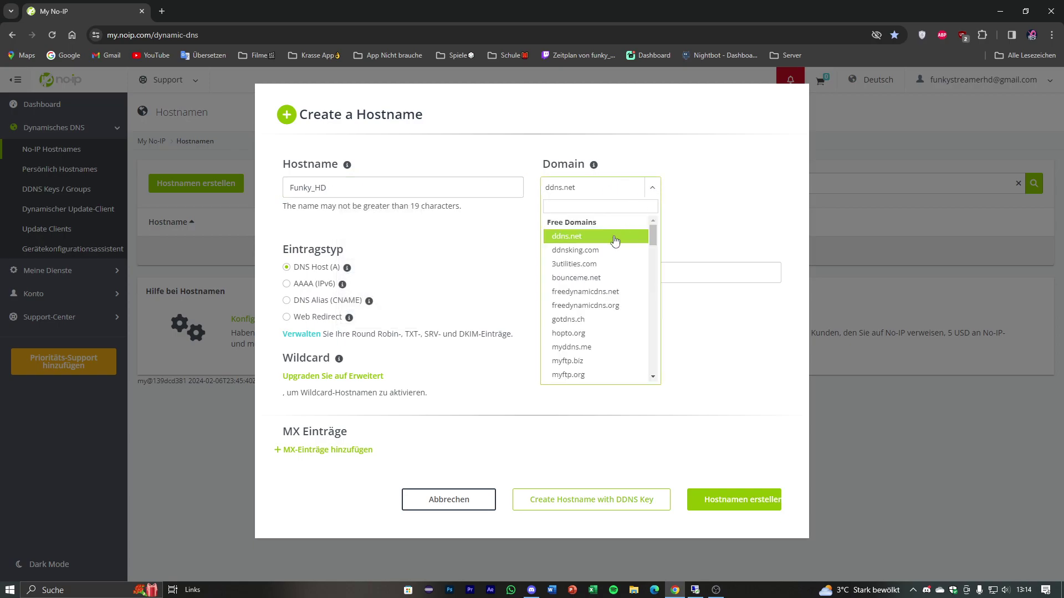
scroll(613, 243, "down", 3)
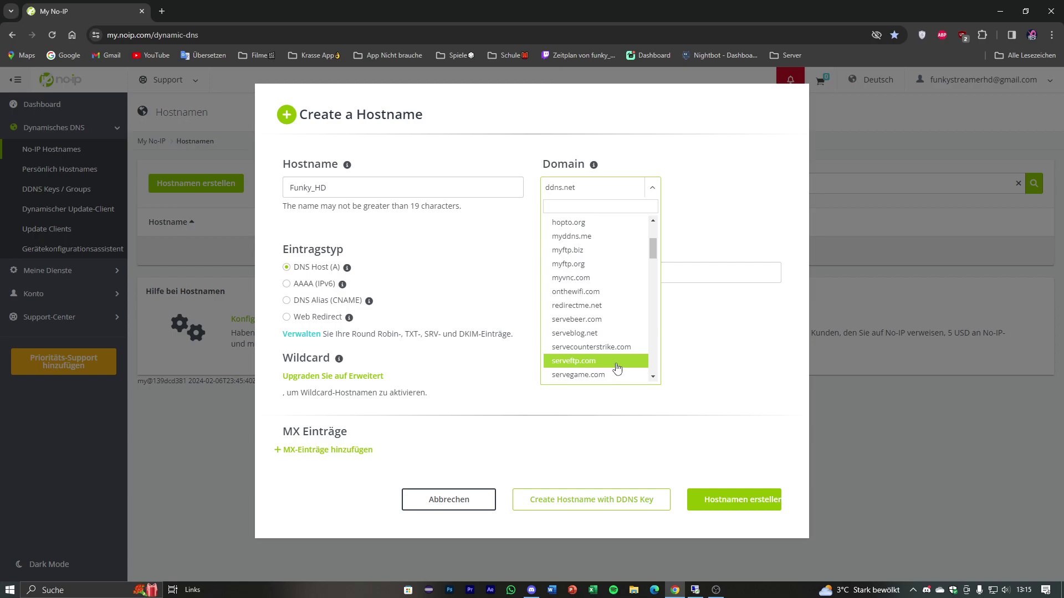
scroll(617, 367, "down", 2)
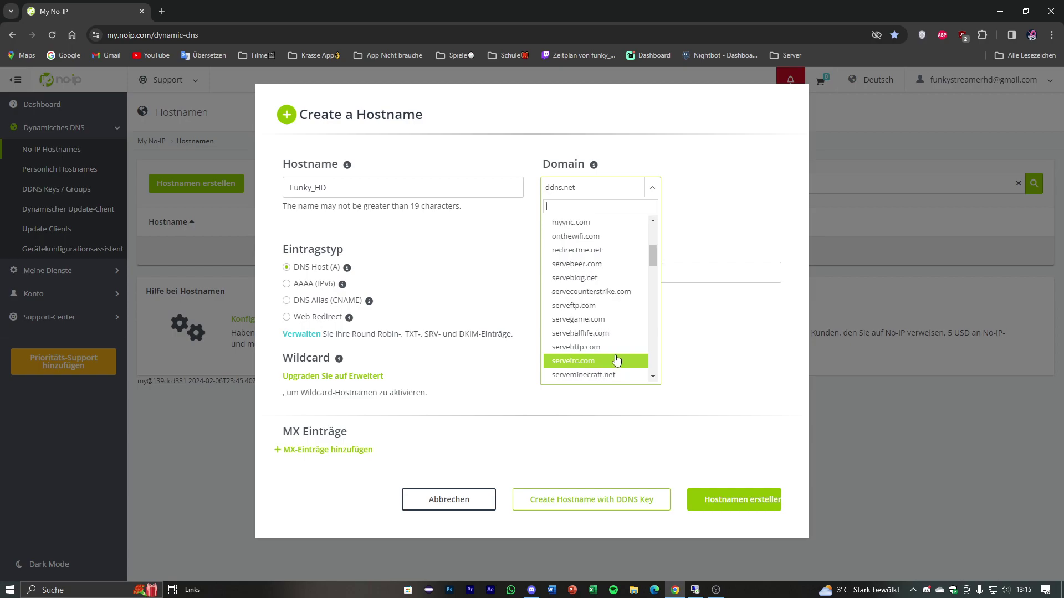
scroll(618, 364, "down", 2)
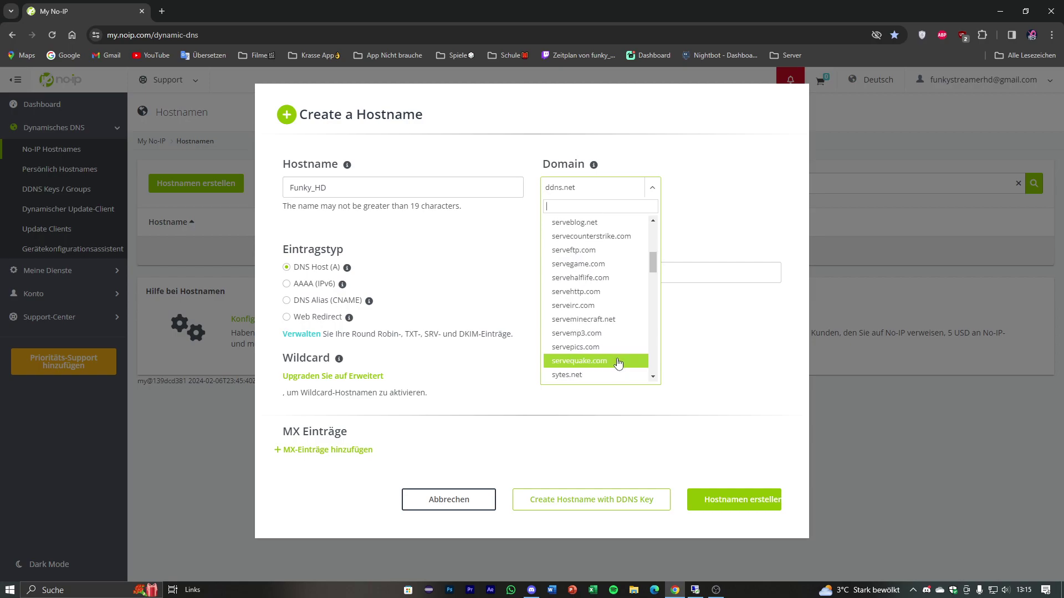
left_click(612, 349)
Search the web for "my ip" and open the WhatIsMyIPAddress page to look up the public IP address
left_click(617, 272)
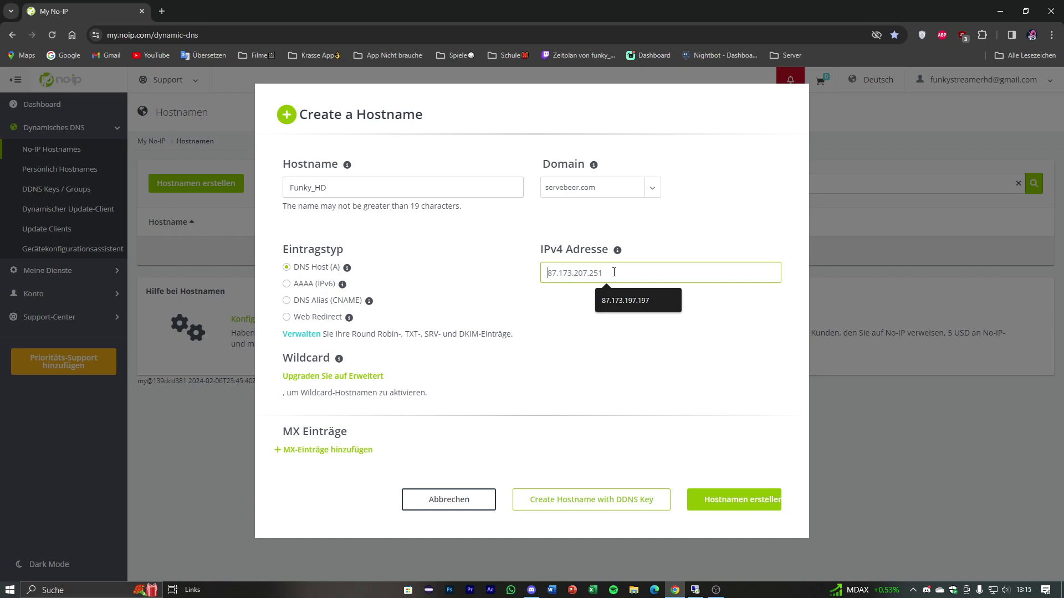
left_click(161, 10)
left_click(446, 245)
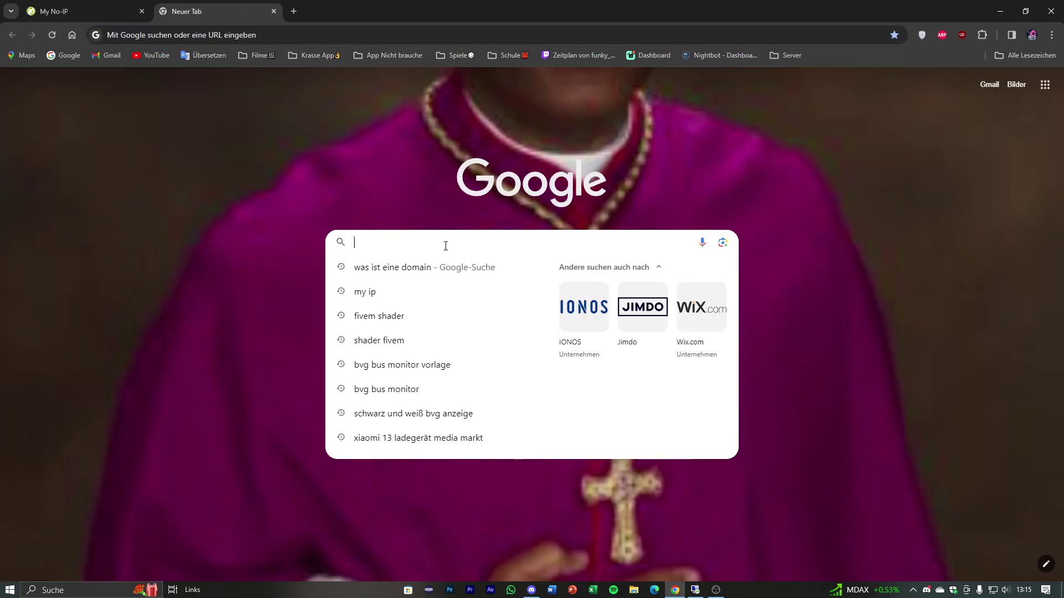
type("my ip")
key("Return")
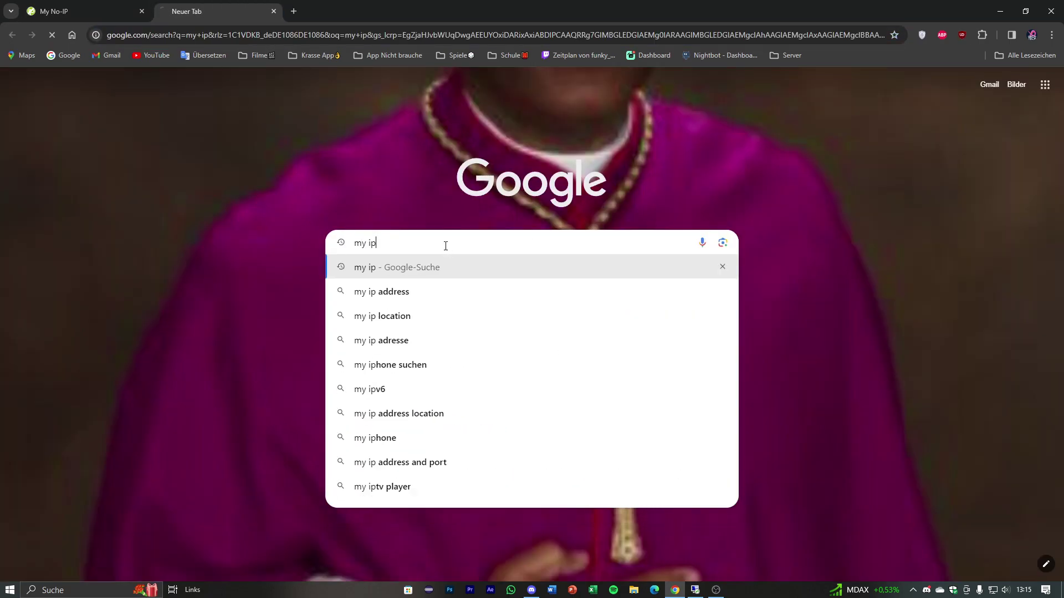
left_click(271, 205)
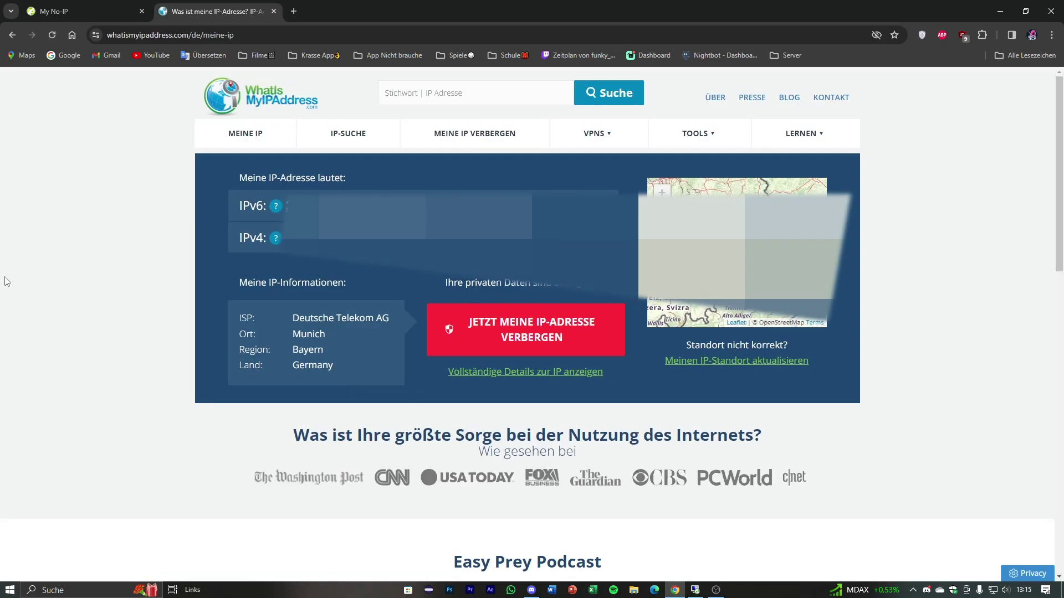
Copy the public IPv4 address from the lookup page into the hostname's IPv4 address and submit the hostname form
left_click_drag(228, 238, 264, 238)
key("ctrl+Tab")
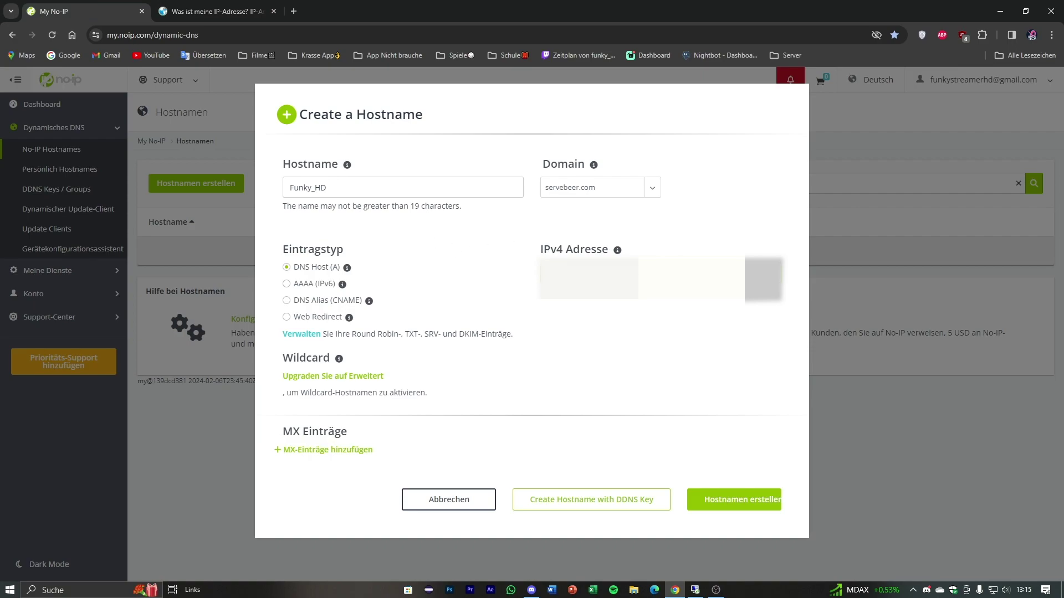
left_click(273, 11)
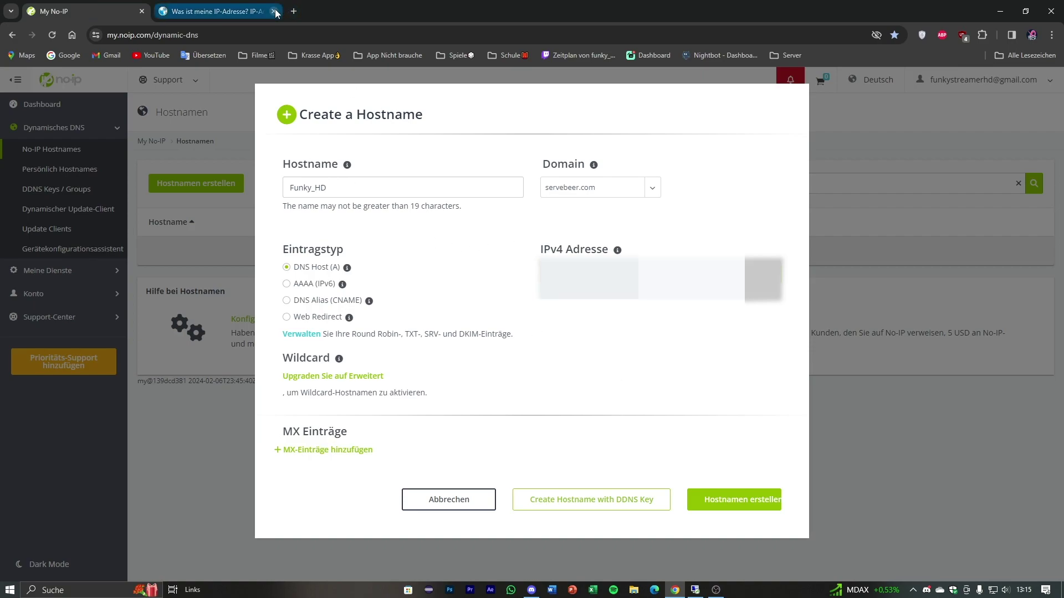
left_click(735, 502)
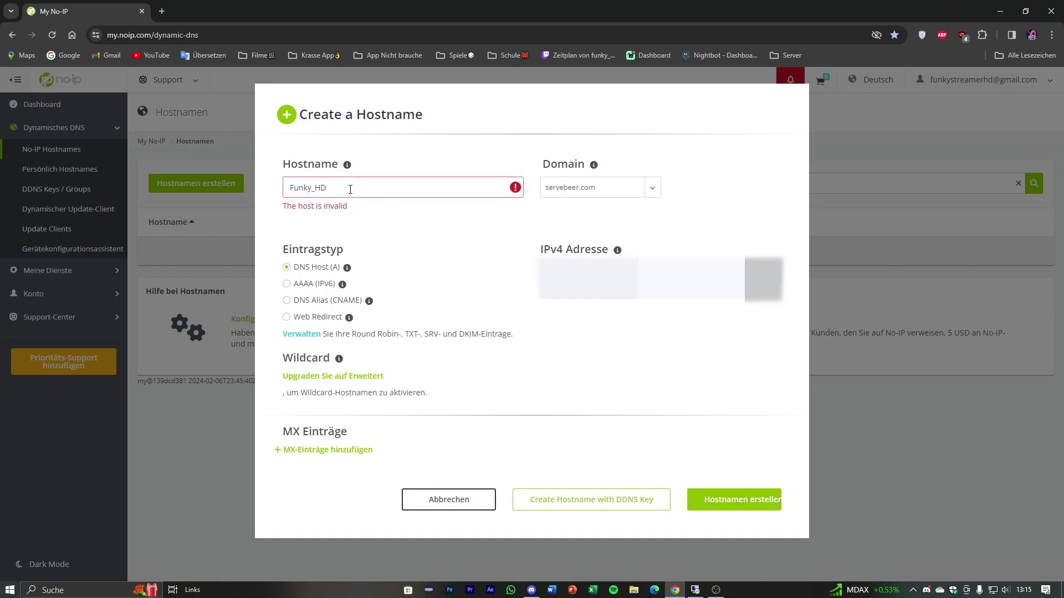
Change the hostname to Funky RP and try to create it
key("BackSpace")
key("BackSpace")
key("BackSpace")
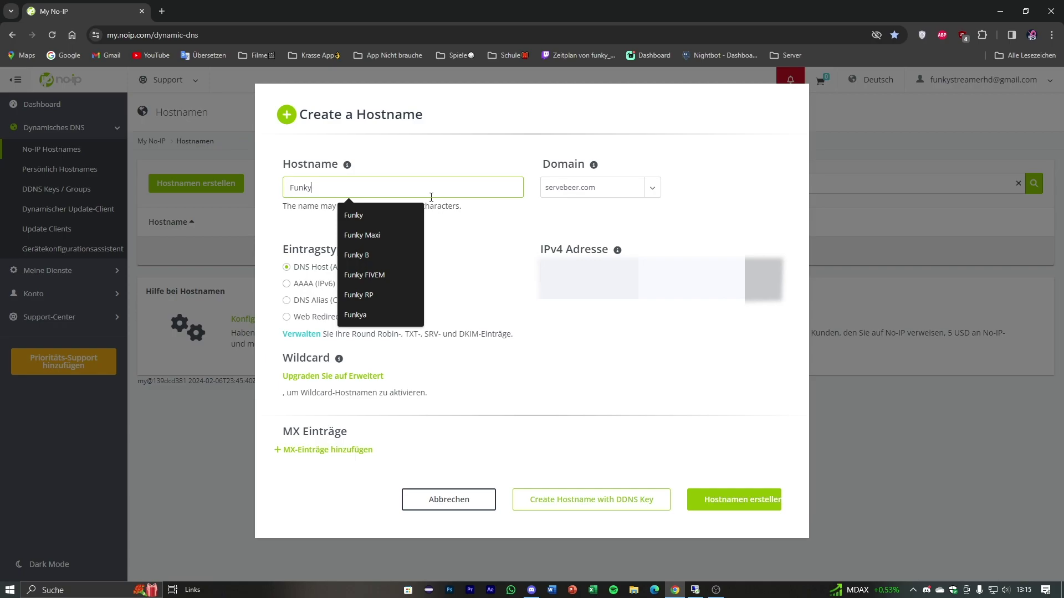
left_click(359, 295)
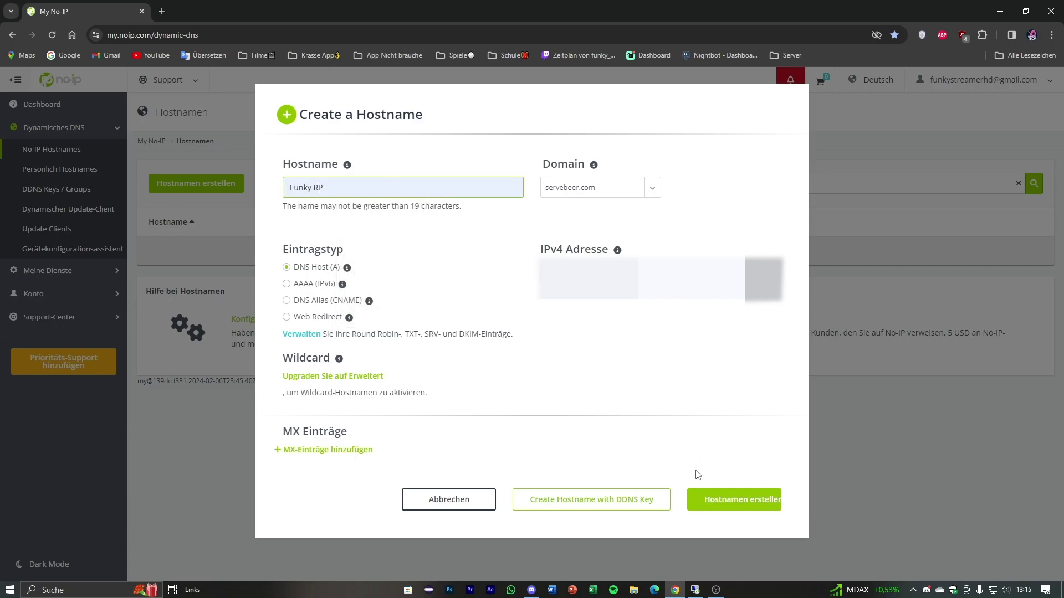
left_click(731, 509)
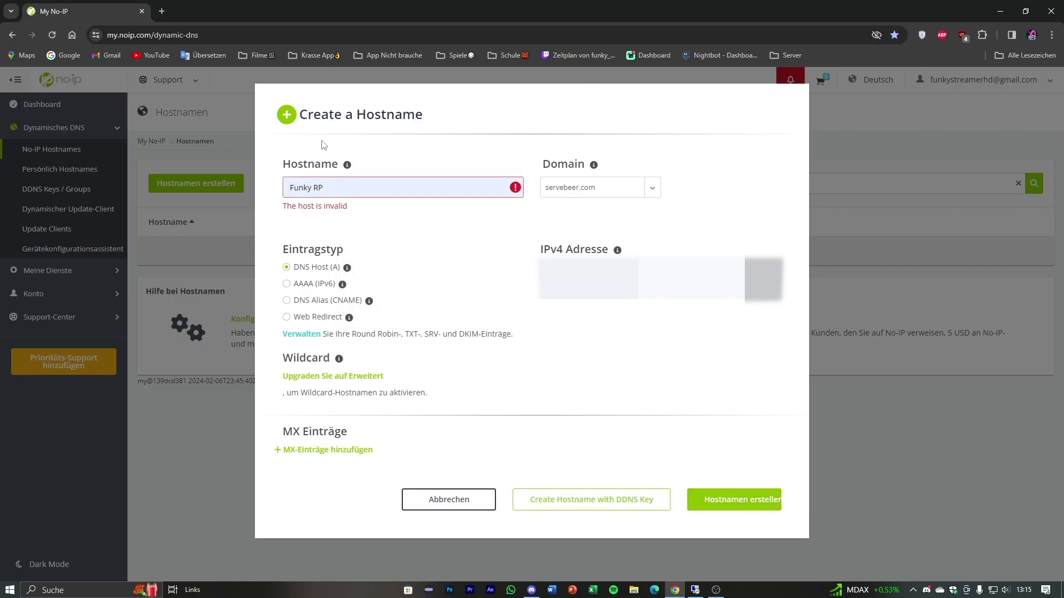
Replace the space in the hostname with a hyphen and create the hostname
left_click(312, 191)
key("BackSpace")
type("-")
key("Return")
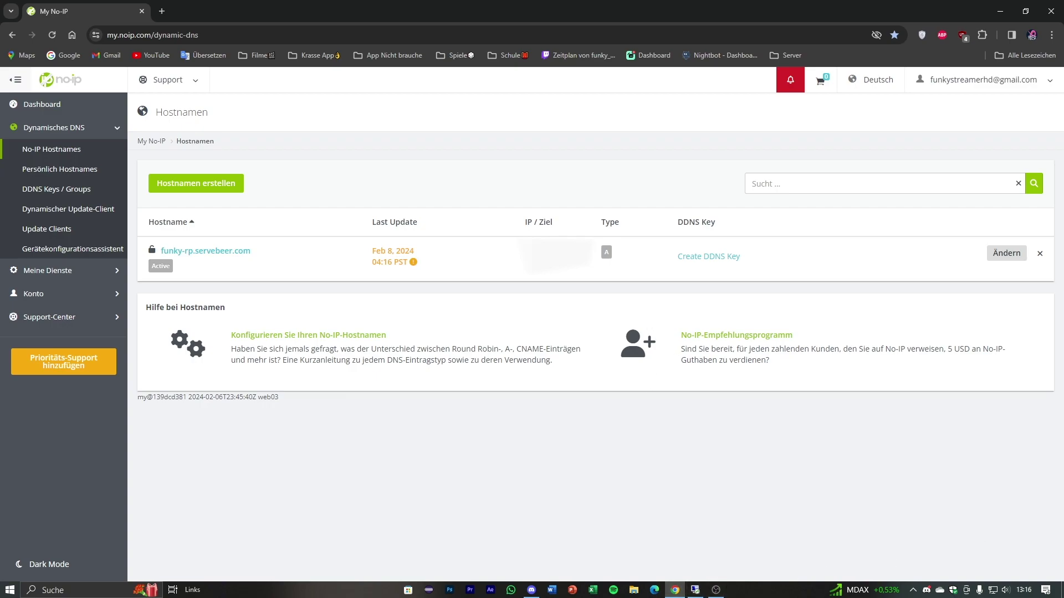
Switch to the remote desktop, run the server start batch file in the Mccc folder, and minimize the remote session
left_click(695, 590)
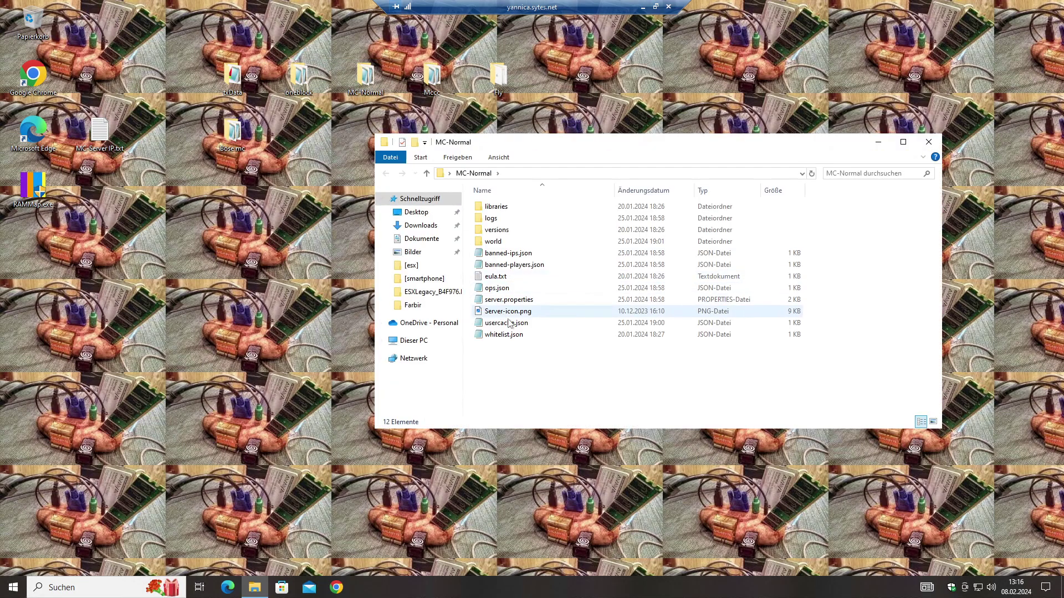
double_click(431, 77)
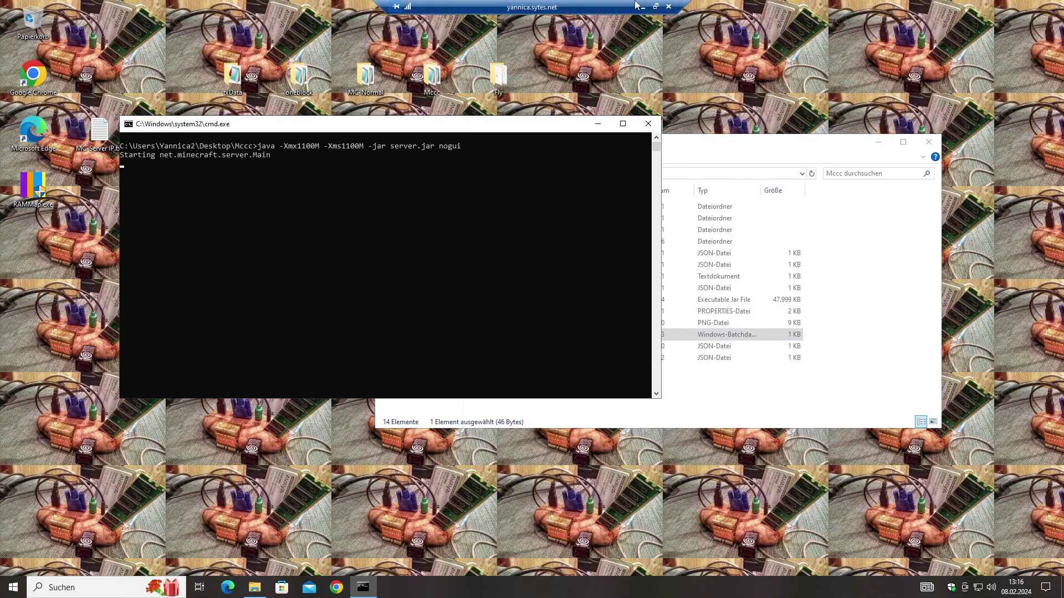
left_click(642, 7)
Open the Minecraft Launcher and start the OptiFine 1.20.4 installation of Java Edition
key("super")
type("m")
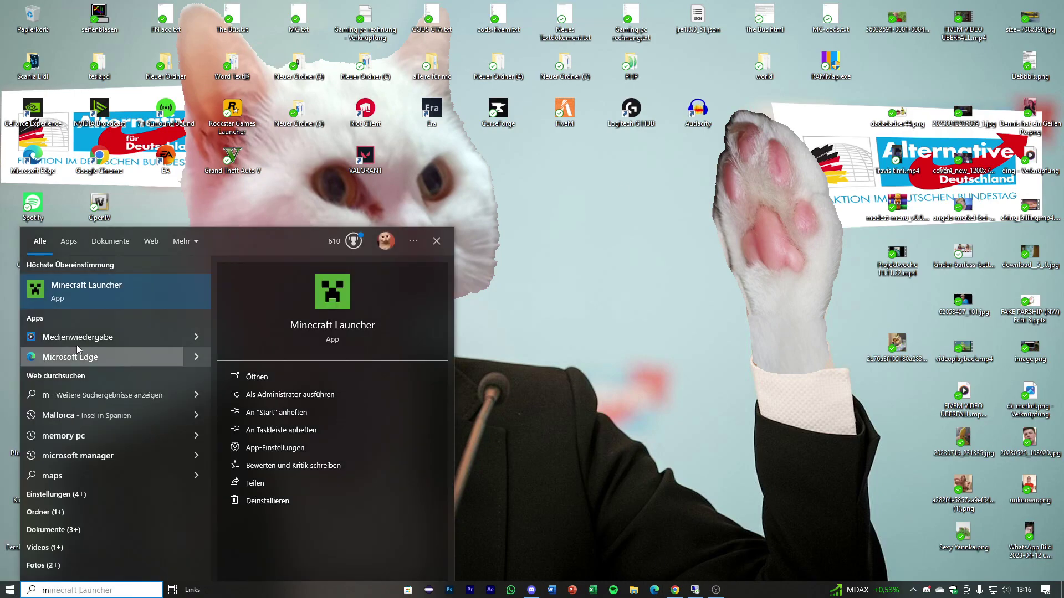
left_click(83, 291)
left_click(696, 590)
double_click(525, 233)
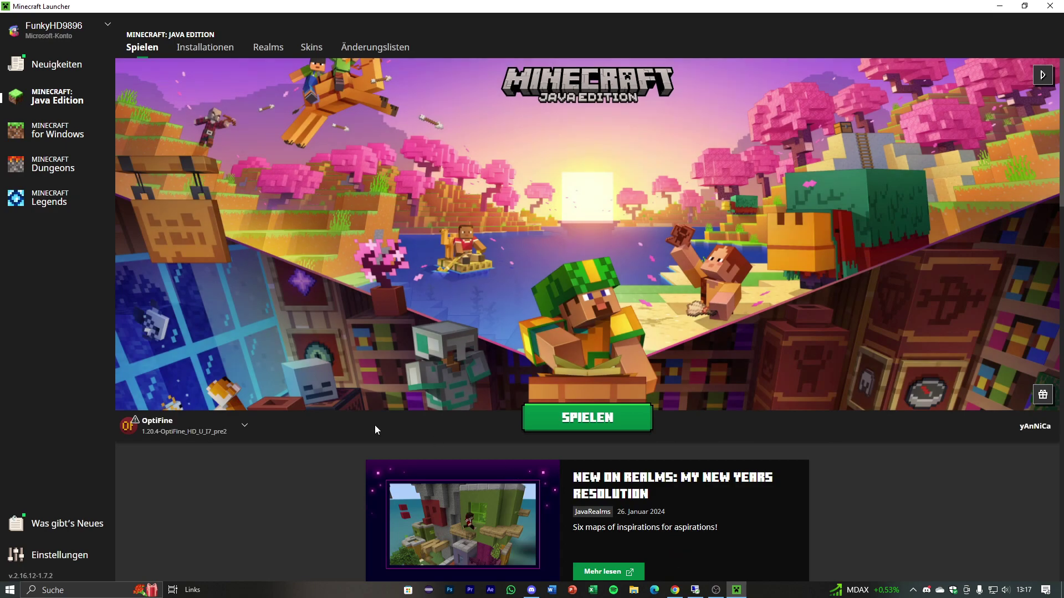
left_click(233, 429)
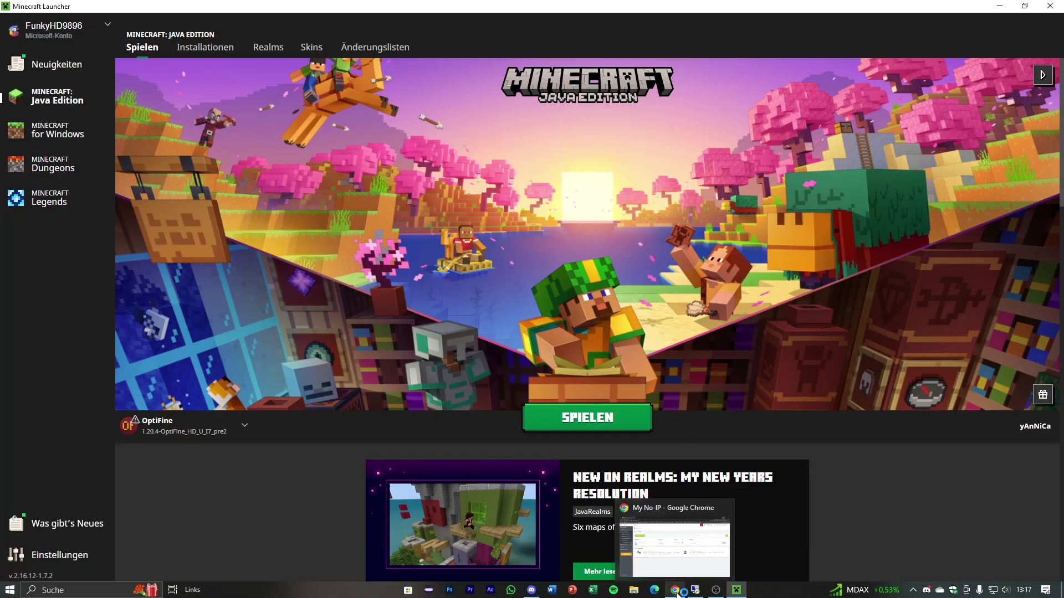
Copy the hostname funky-rp.servebeer.com from the No-IP page in Chrome and minimize the browser
left_click(677, 594)
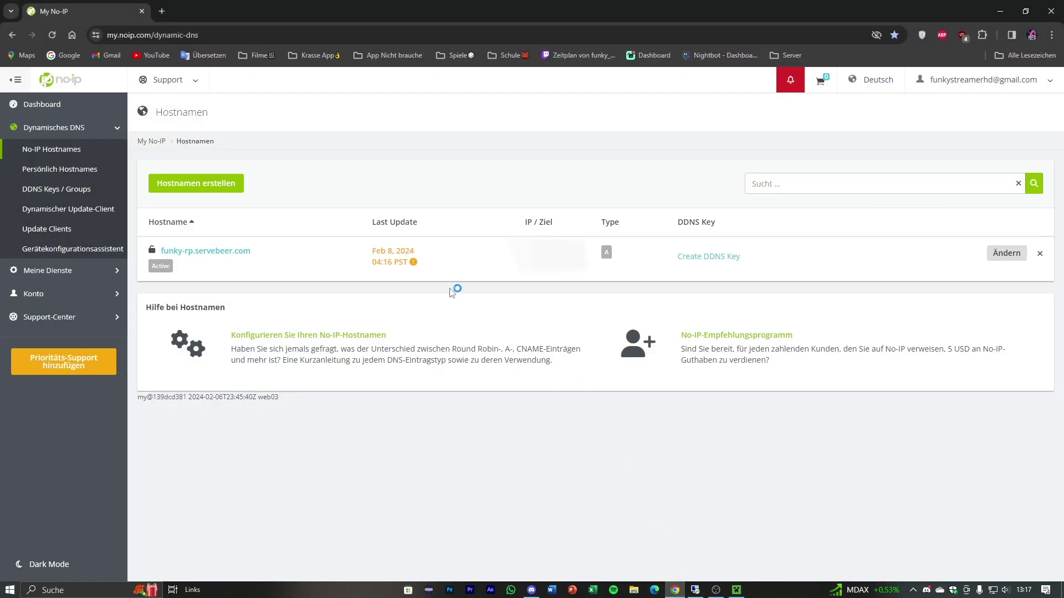
left_click_drag(254, 257, 165, 253)
key("ctrl+c")
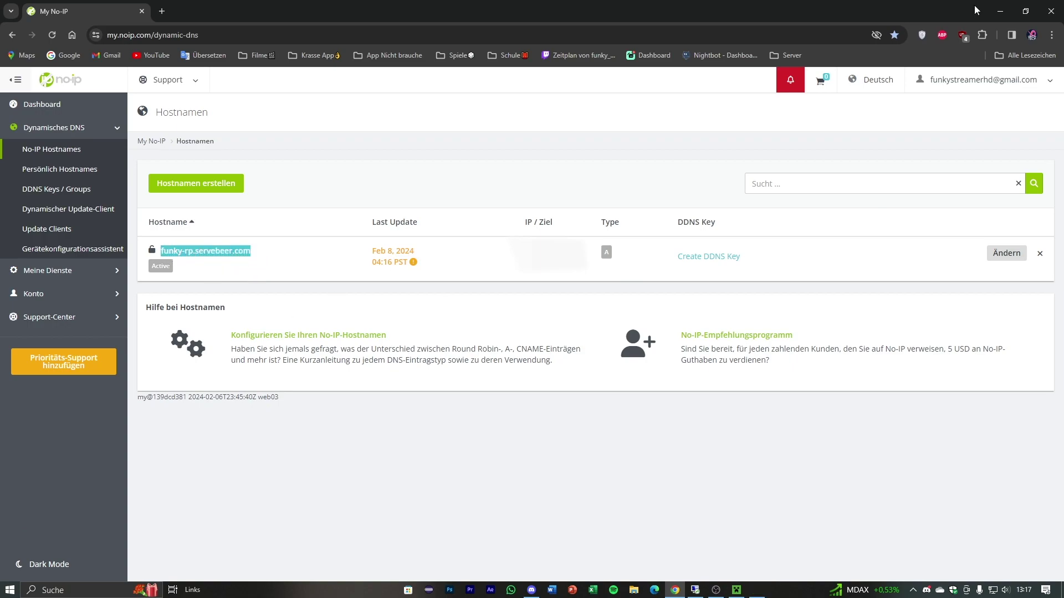
left_click(1000, 9)
left_click(1003, 8)
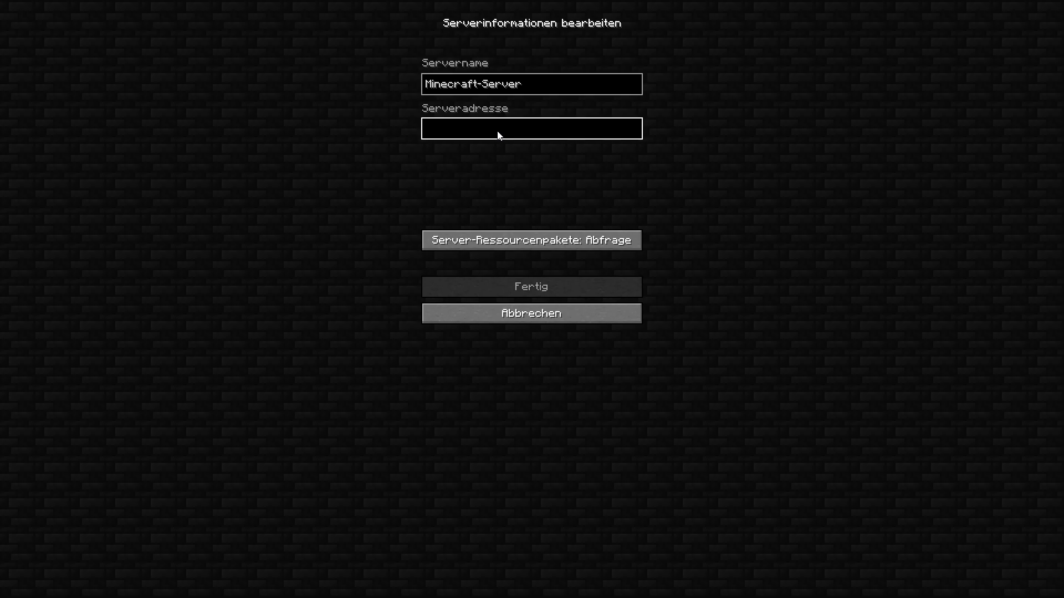
Add a multiplayer server in Minecraft with the address funky-rp.servebeer.com and the name Funky
key("ctrl+v")
left_click(548, 92)
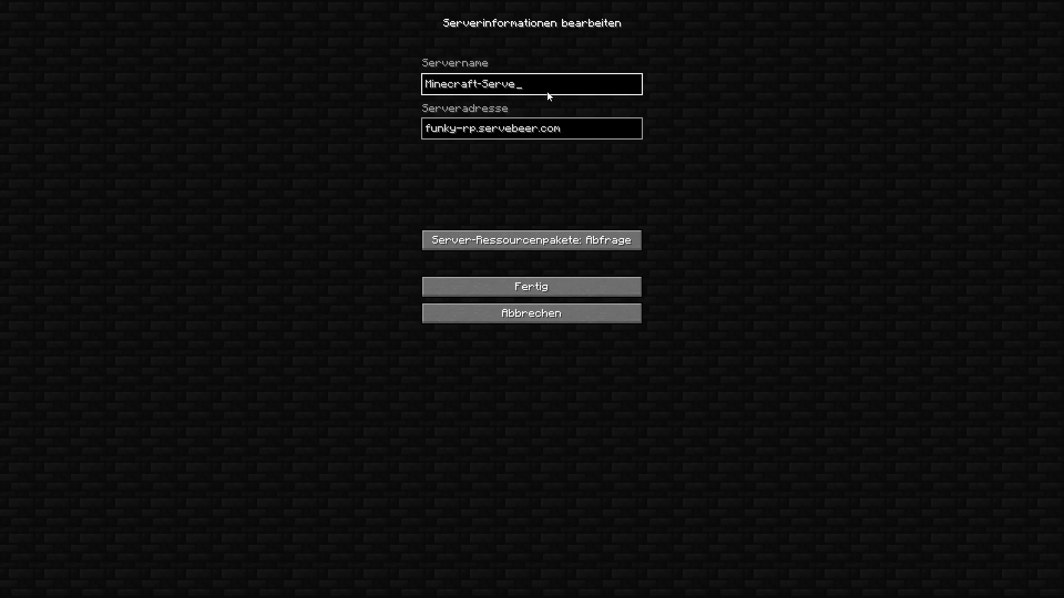
key("BackSpace")
key("BackSpace")
key("BackSpace")
key("BackSpace")
key("BackSpace")
key("BackSpace")
key("BackSpace")
type("Fun")
left_click(550, 287)
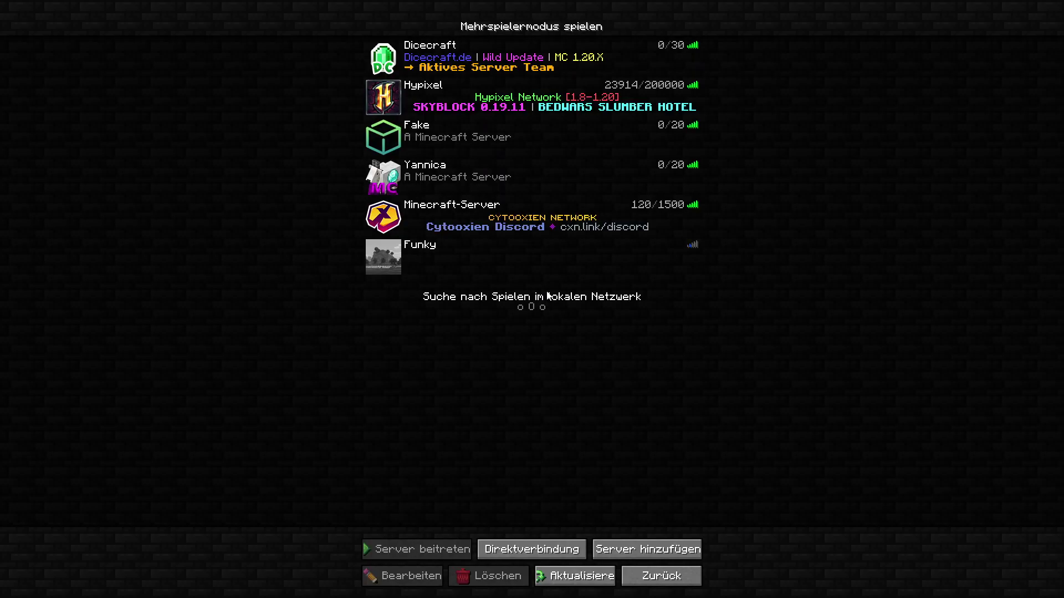
Refresh the multiplayer server list and join the Funky server
left_click(589, 572)
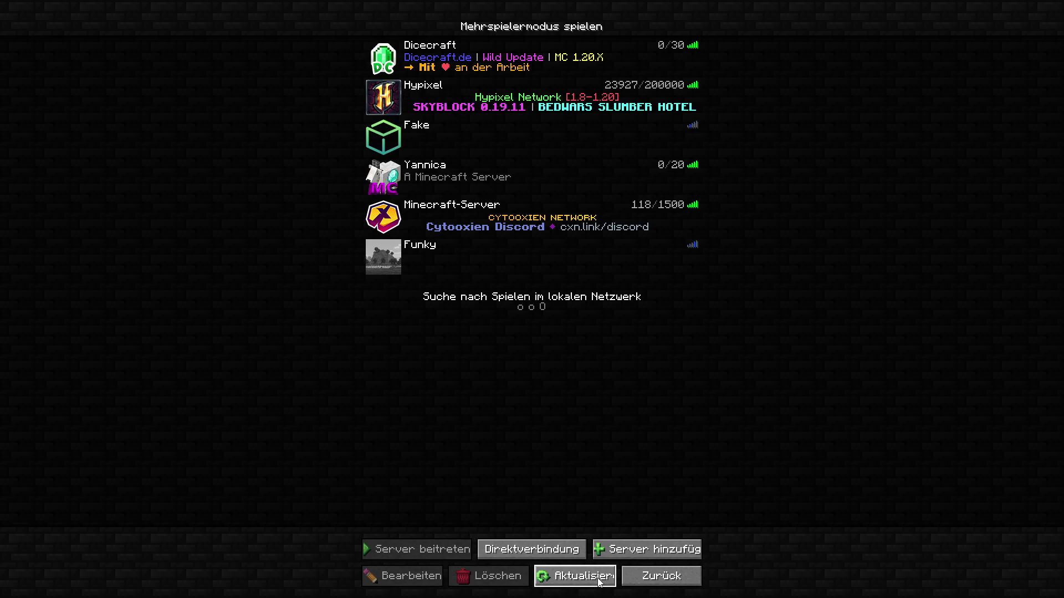
left_click(598, 580)
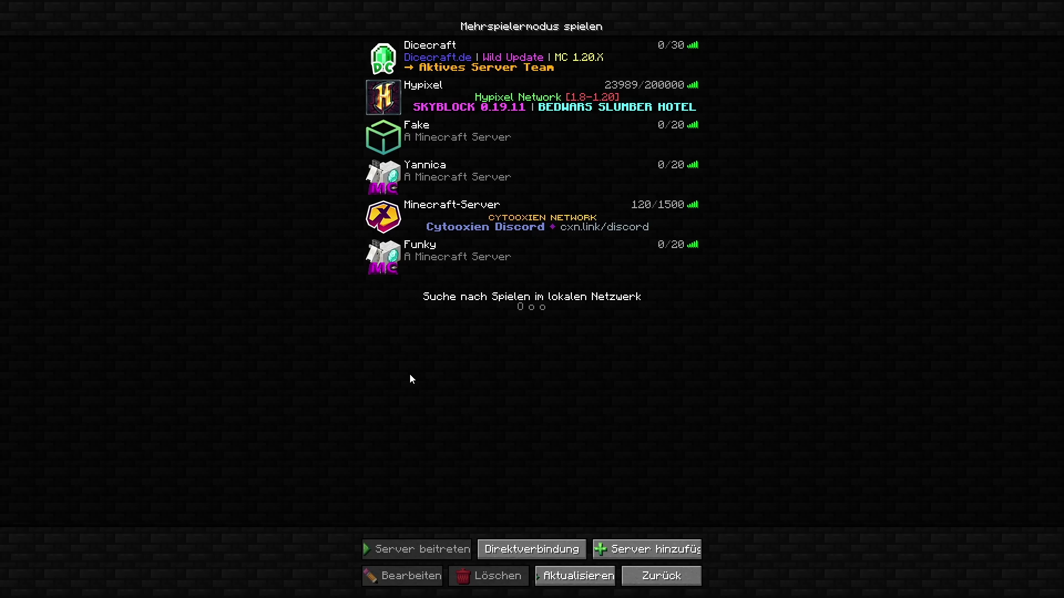
mouse_move(419, 274)
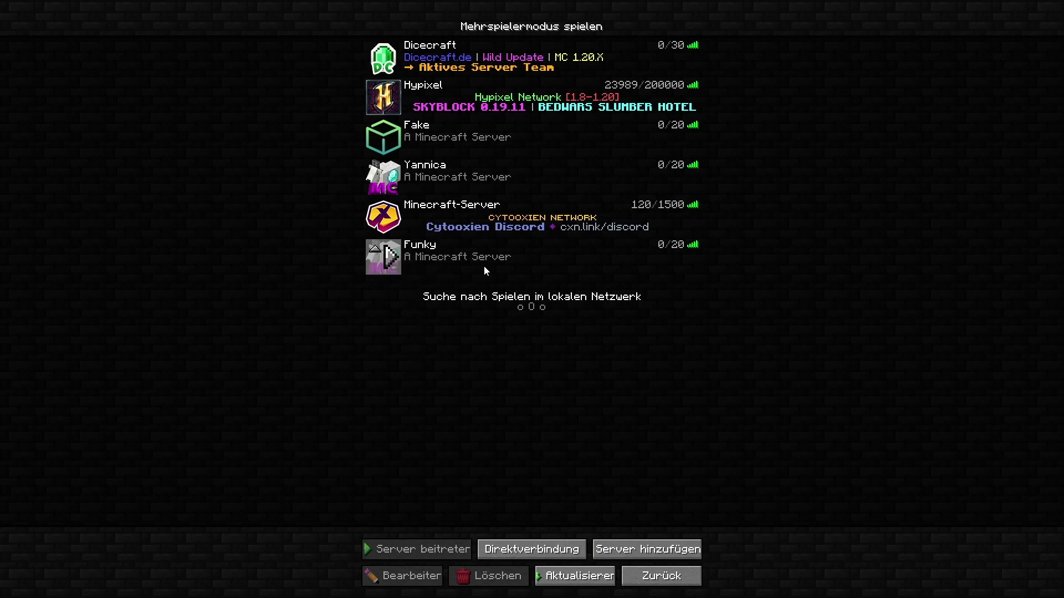
left_click(384, 264)
left_click(389, 258)
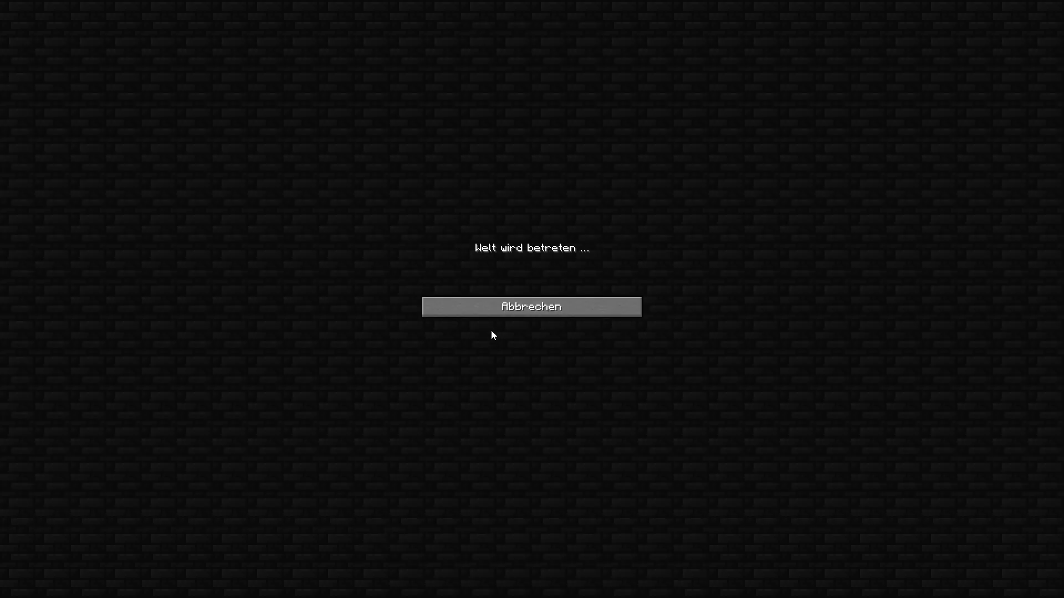